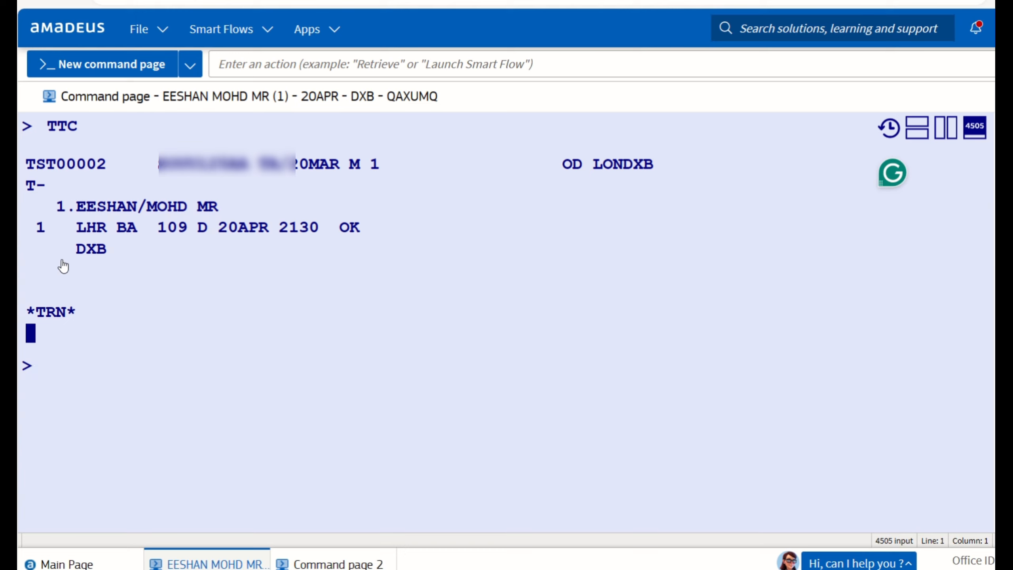
Step: Add the fare basis DLNF00S5, copied from the fare details document, to the TST with a TTK entry
text(TTK)
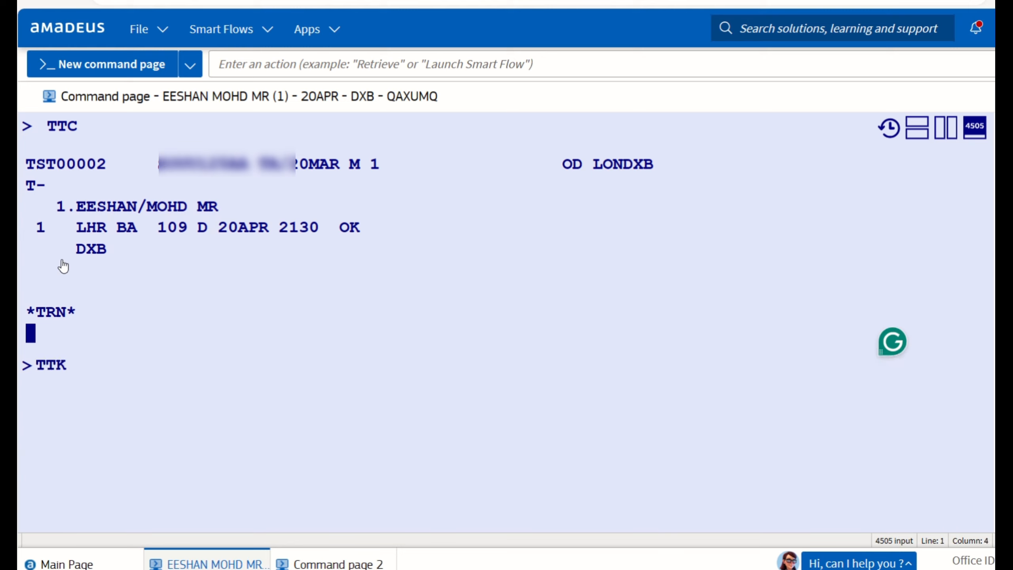
text(/B)
click(833, 518)
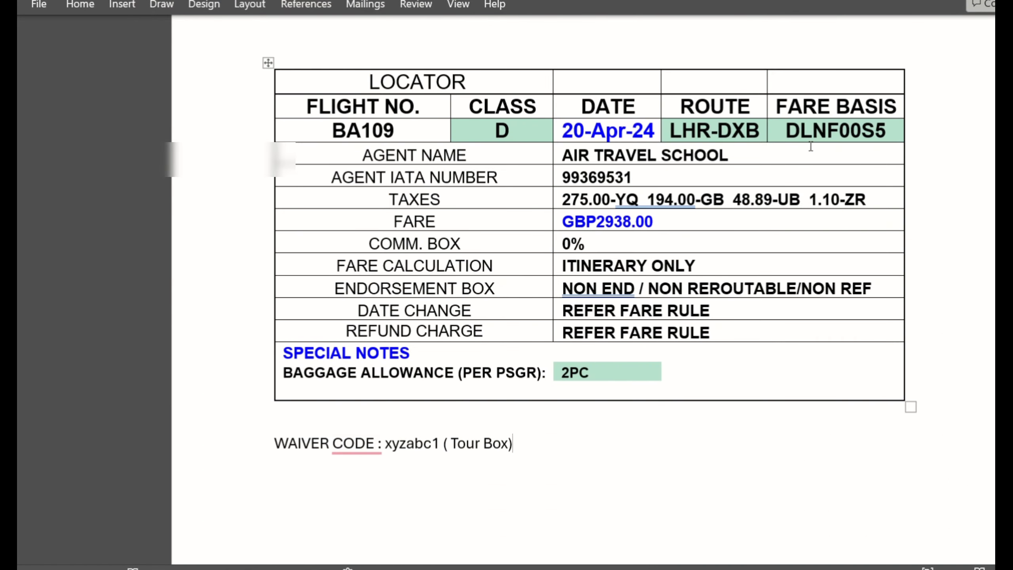
drag(777, 105, 897, 106)
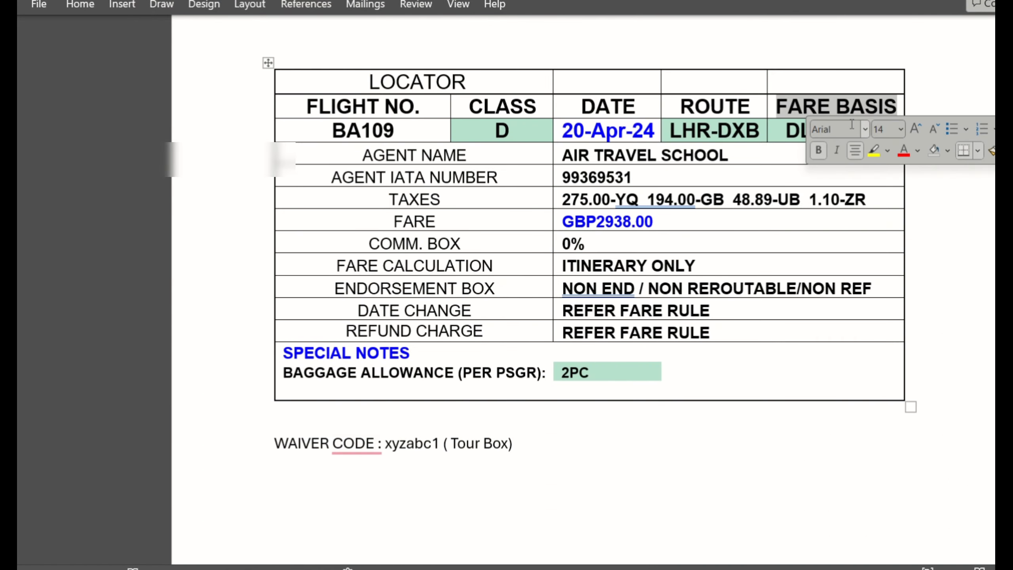
double_click(797, 130)
key(ctrl+c)
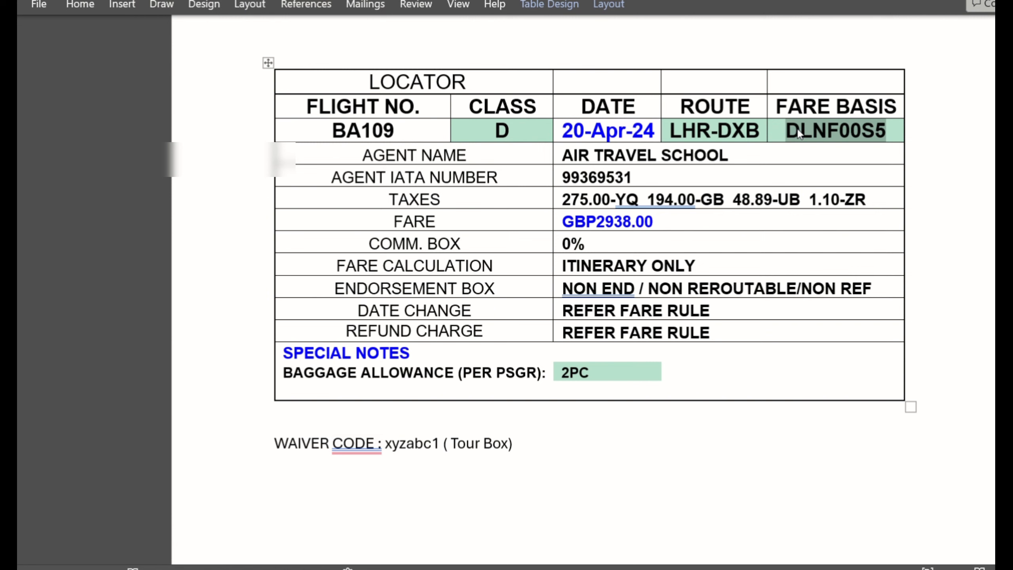
key(alt+Tab)
key(ctrl+v)
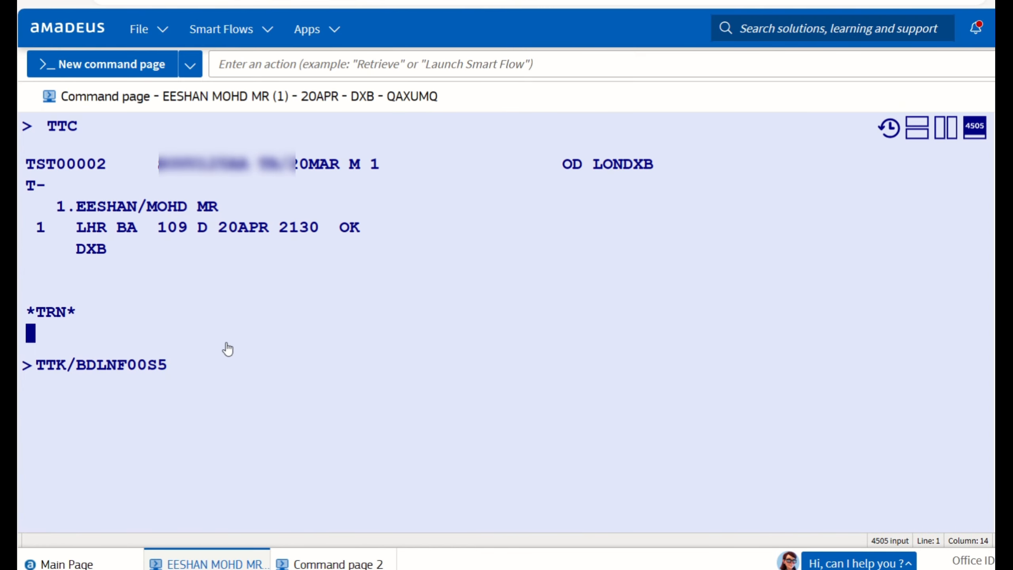
key(Return)
drag(360, 230, 458, 231)
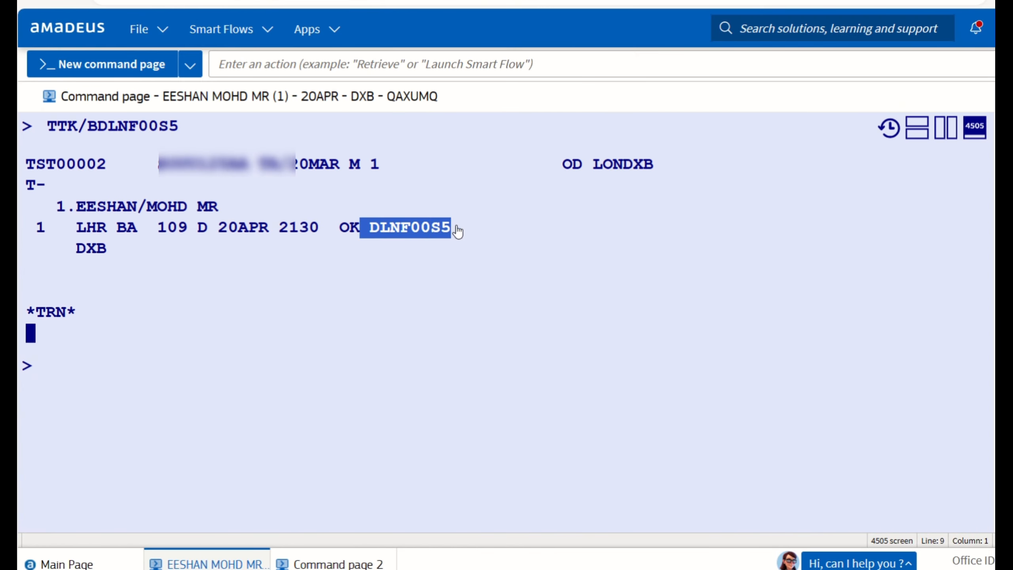
Step: Set the not-valid-before and not-valid-after dates of the TST segment to 20APR20APR, reusing the flight date
click(77, 377)
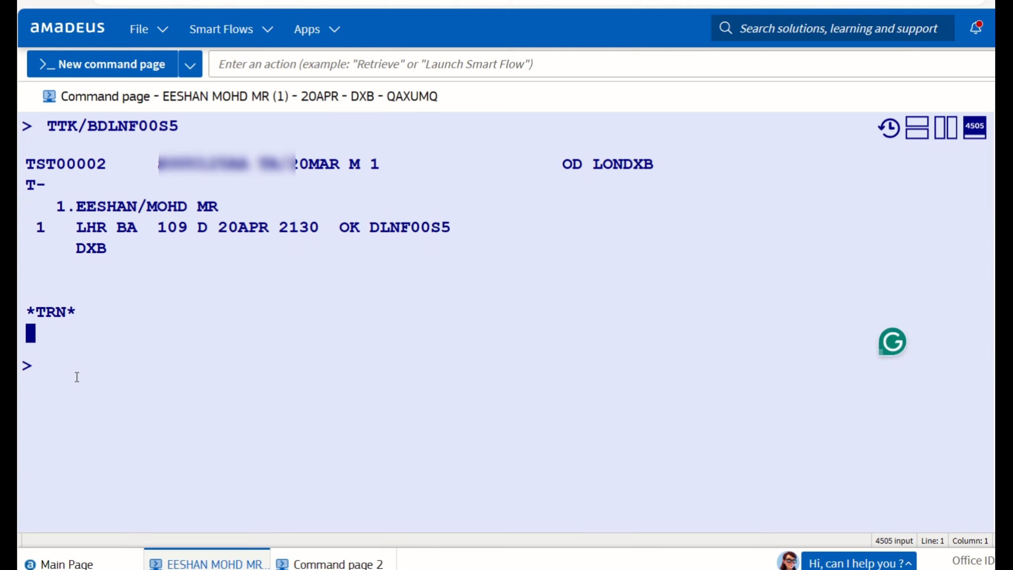
text(TTK/V)
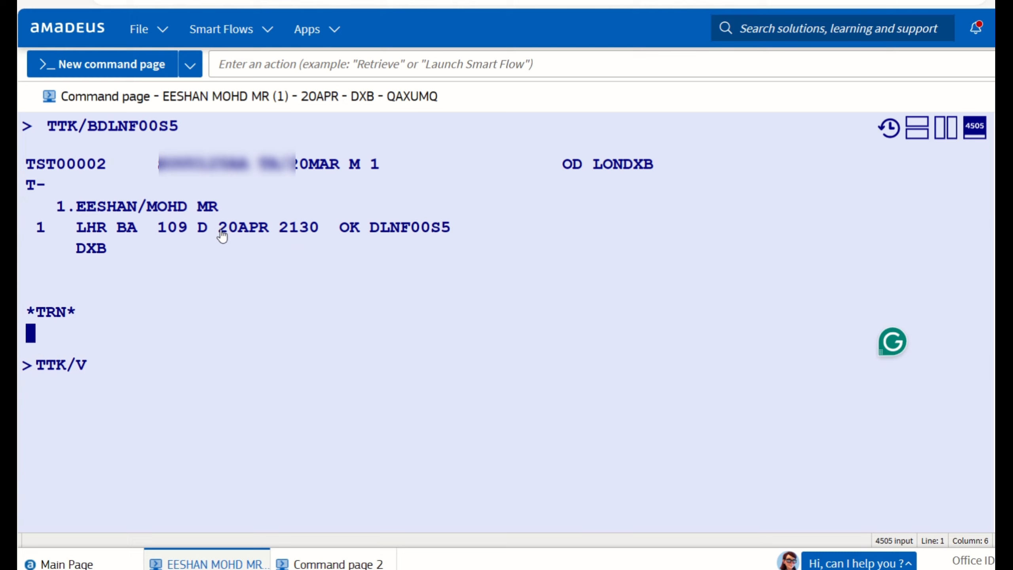
drag(218, 229, 274, 231)
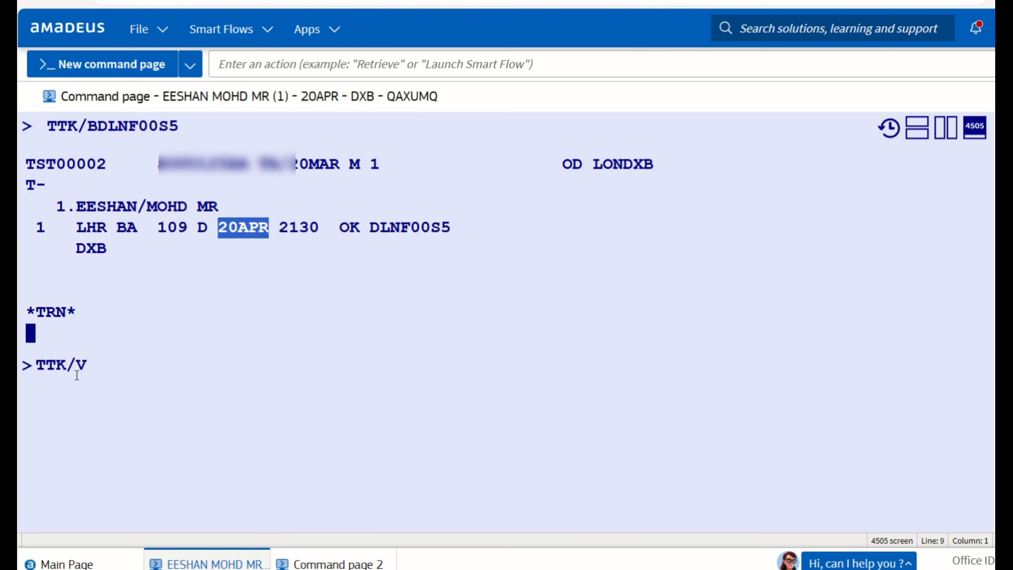
click(103, 370)
key(ctrl+v)
key(ctrl+v)
key(Return)
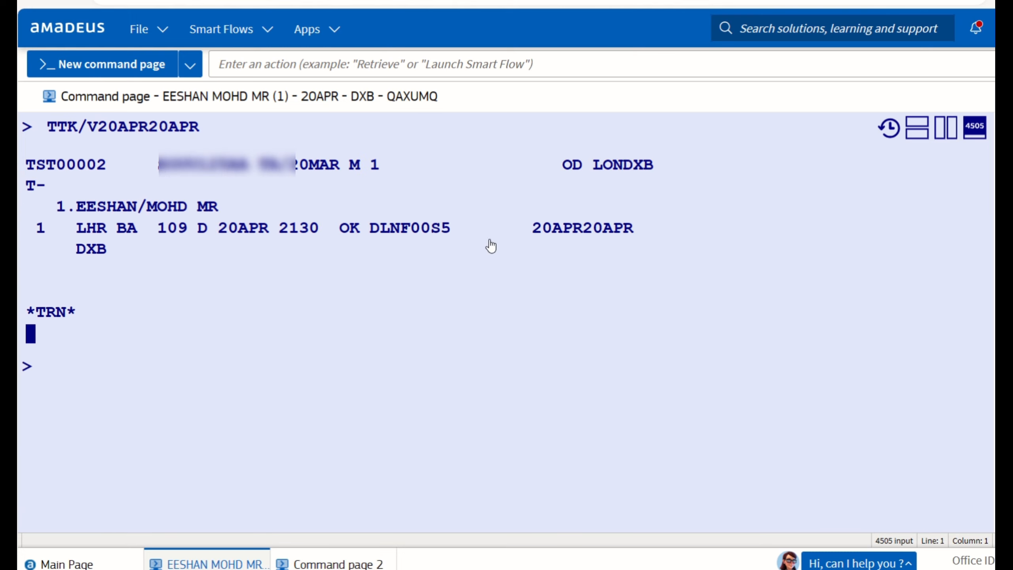
Step: Check the baggage allowance in the fare details document and set it to 2PC in the TST
text(TTK/A)
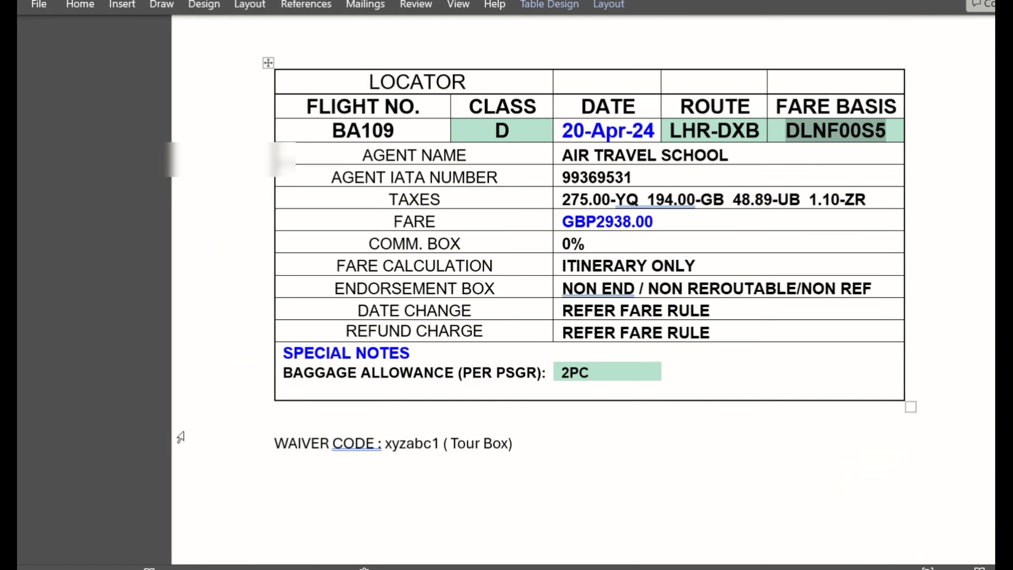
click(554, 371)
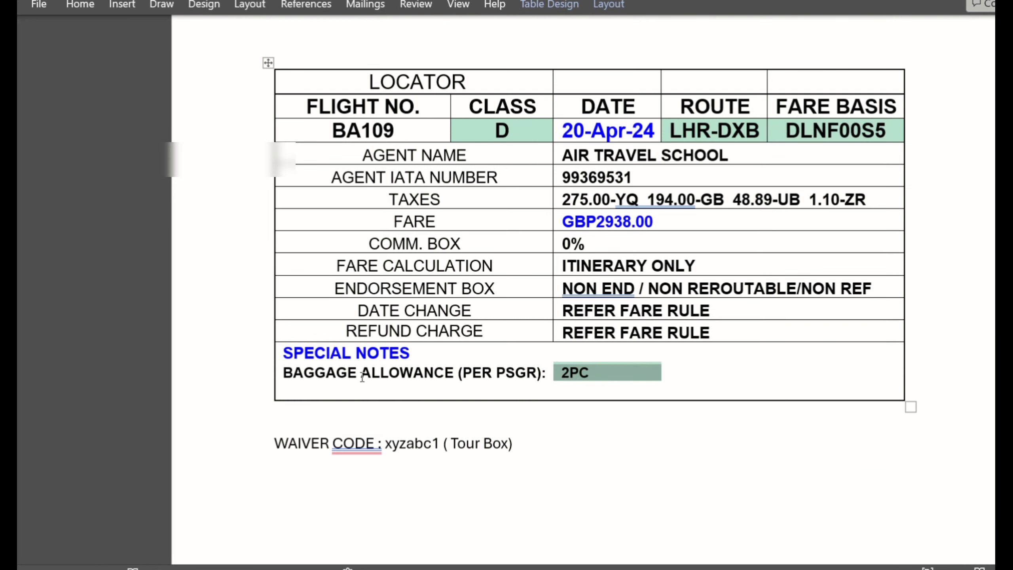
click(579, 377)
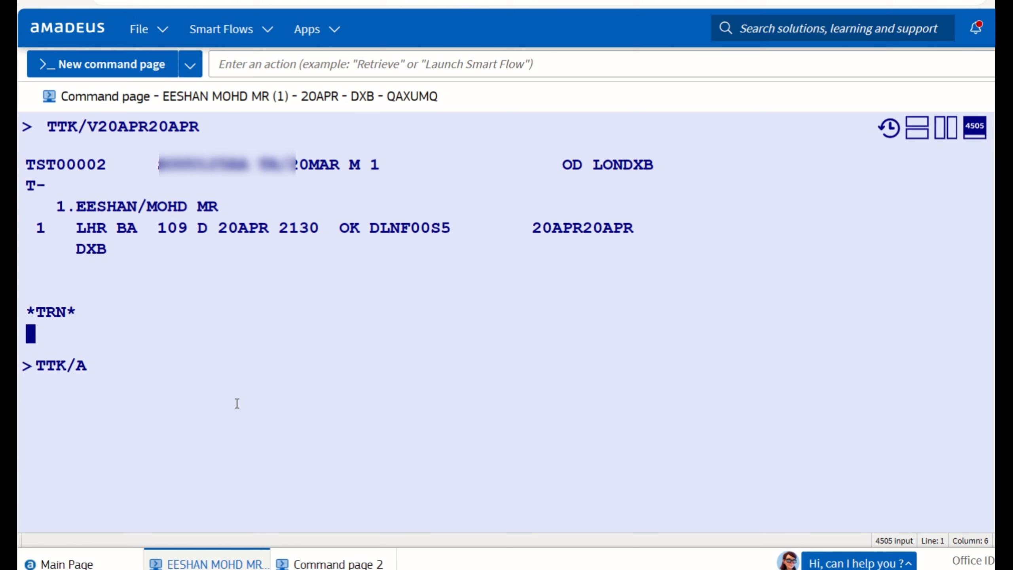
text(2PC)
key(Return)
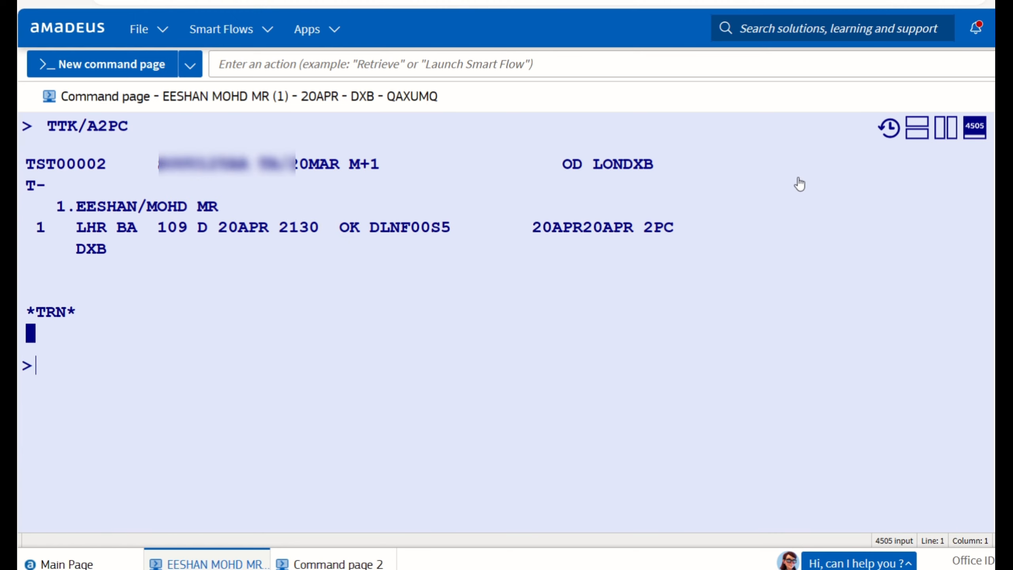
drag(86, 228, 640, 240)
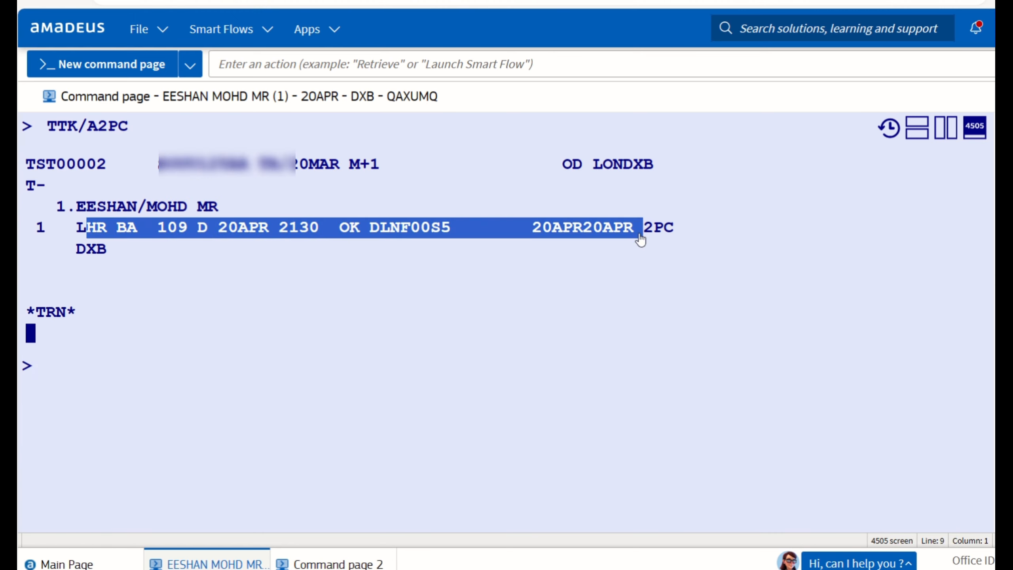
Step: Enter the base fare GBP2938.00 in the TST, copying the amount from the fare details document
click(73, 389)
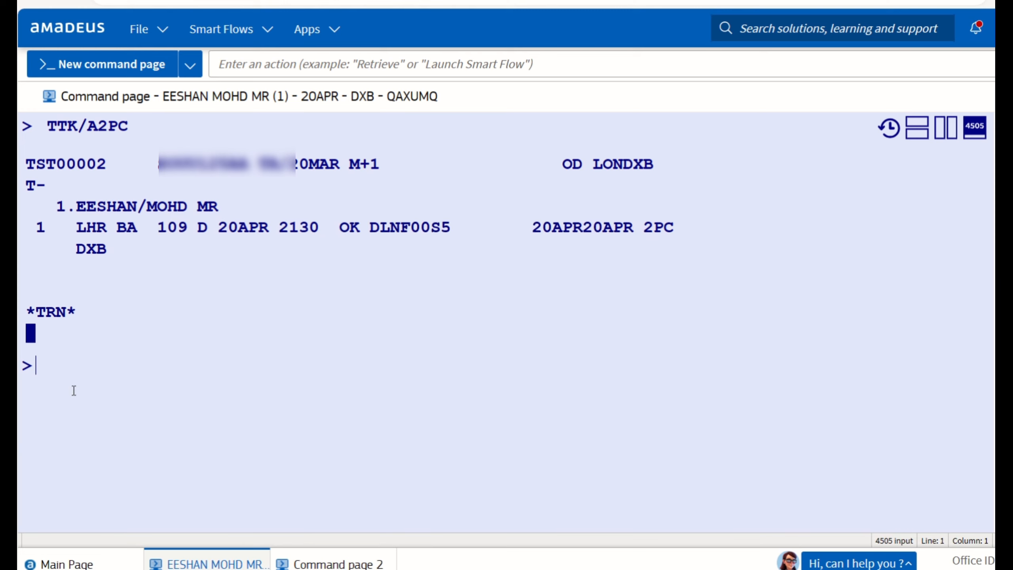
text(TTK/)
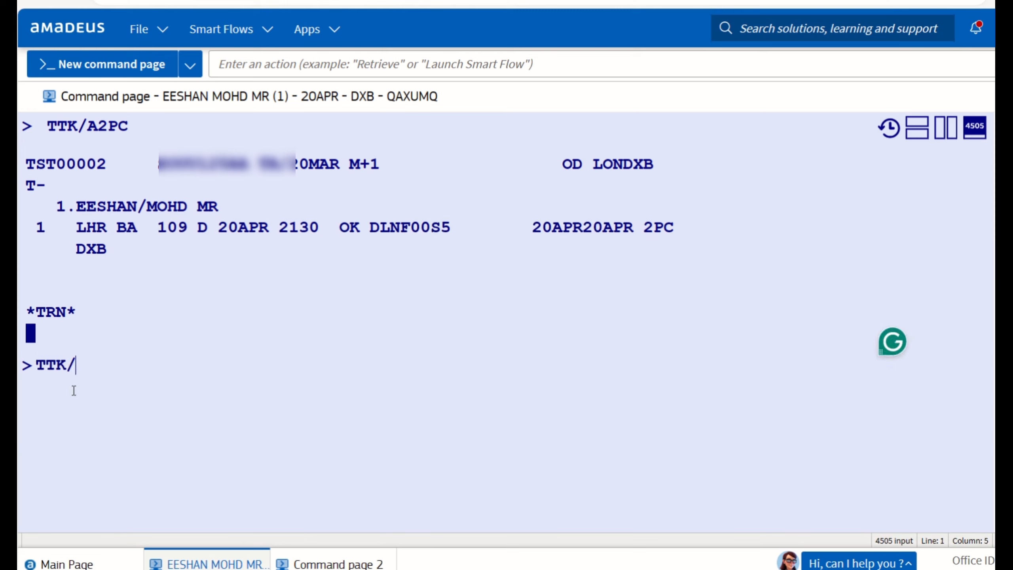
text(FGBP)
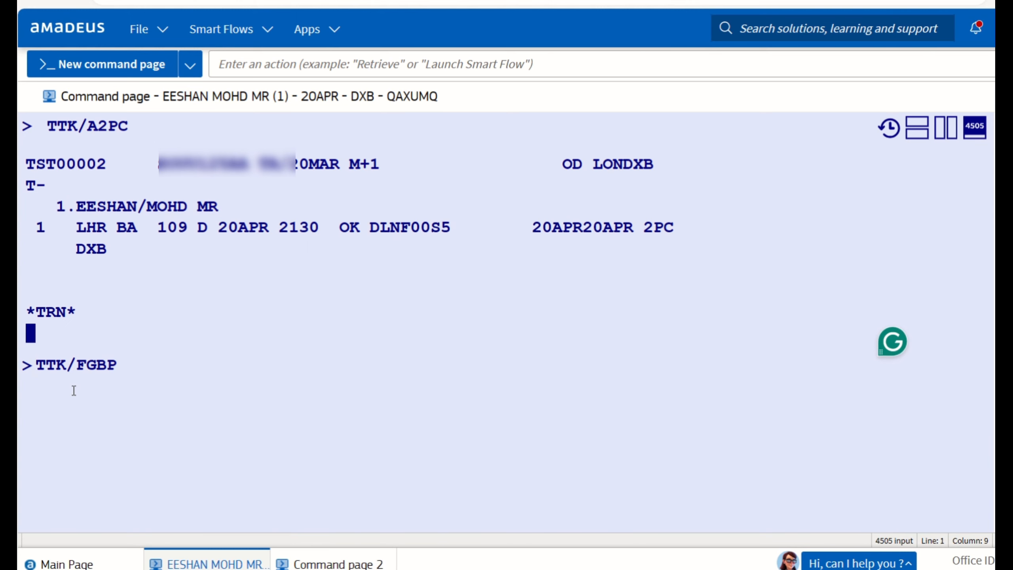
key(alt+Tab)
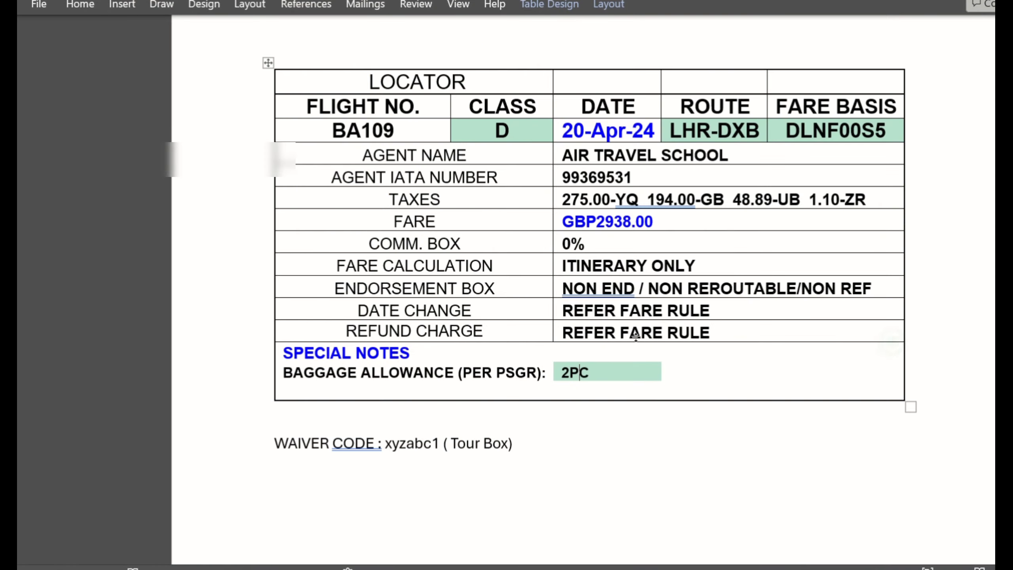
drag(597, 222, 648, 221)
key(ctrl+c)
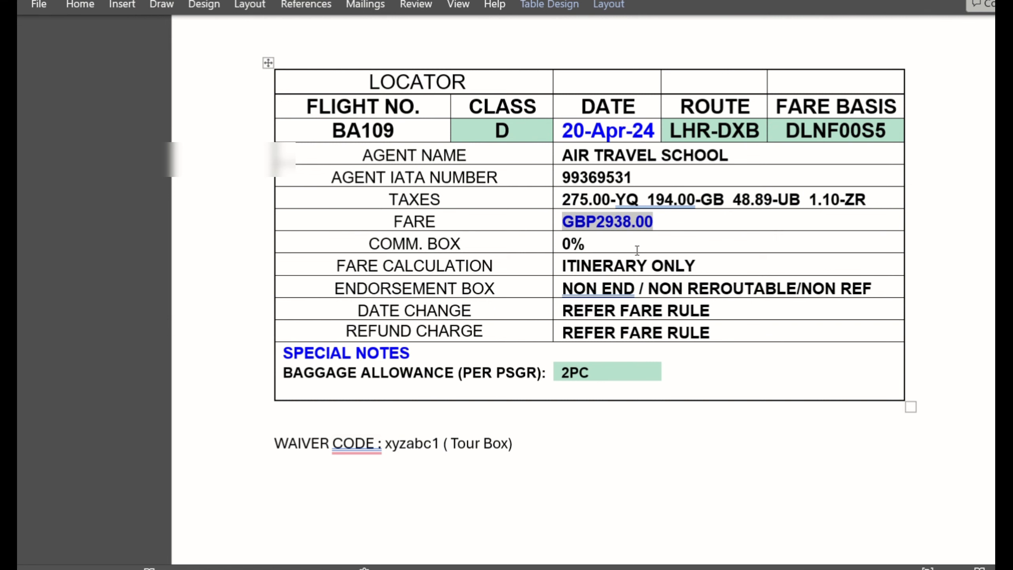
key(alt+Tab)
key(BackSpace)
key(BackSpace)
key(BackSpace)
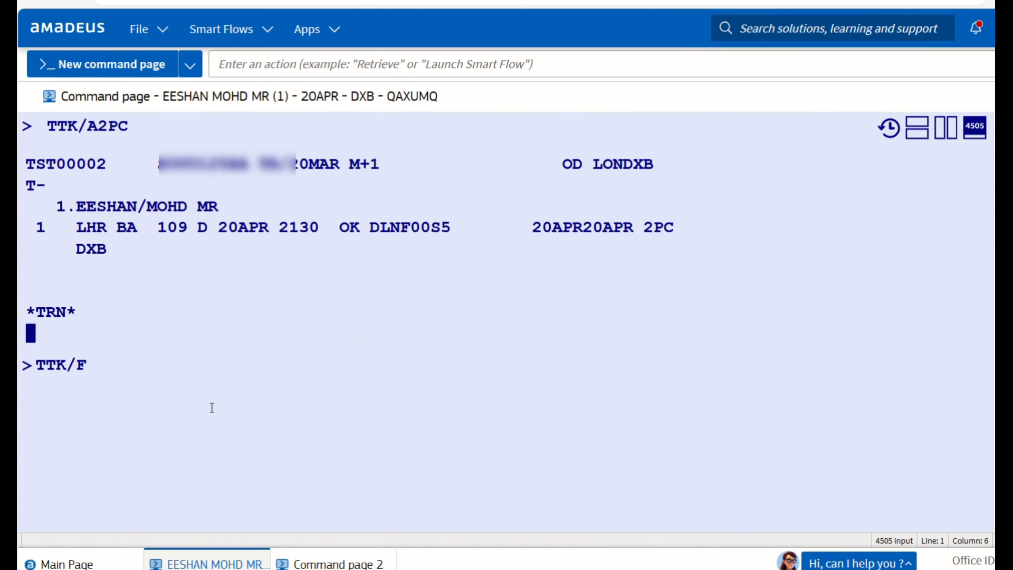
key(ctrl+v)
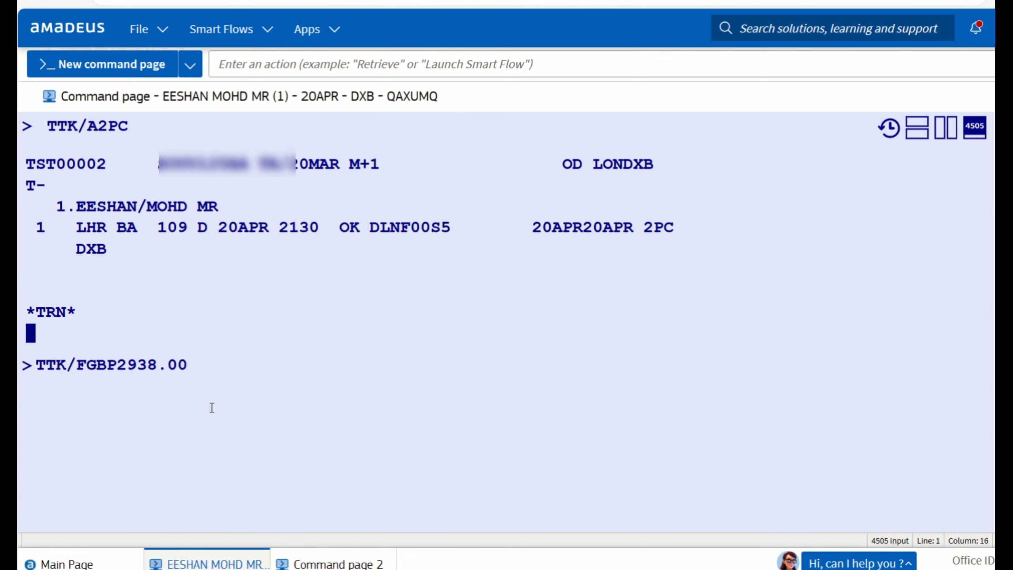
key(Return)
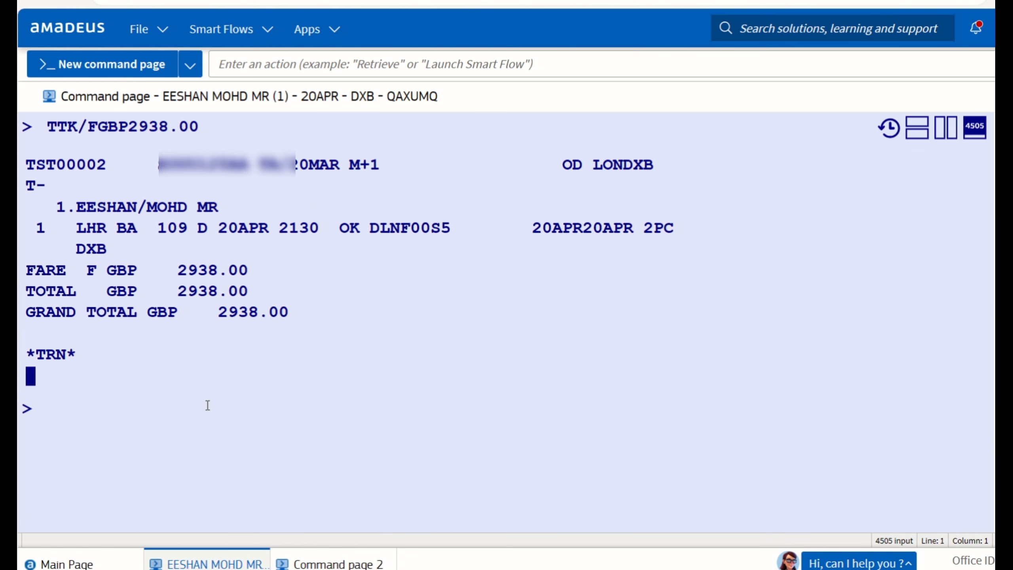
Step: Copy the YQ, GB, UB and ZR tax amounts from the fare details document into a TTK/X entry
key(alt+Tab)
mouse_move(696, 199)
mouse_down()
mouse_move(615, 191)
mouse_move(584, 201)
mouse_move(864, 199)
mouse_up()
key(ctrl+c)
click(616, 191)
key(alt+Tab)
text(TTK/X)
key(ctrl+v)
click(178, 408)
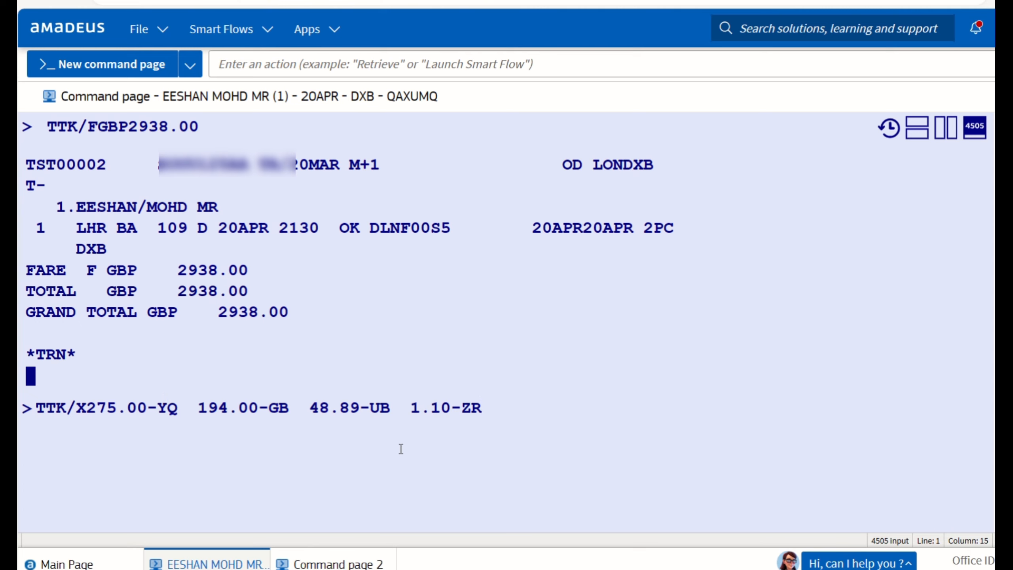
Step: Separate the pasted taxes with /X and submit them as 275.00-YQ, 194.00-GB, 48.89-UB and 1.10-ZR
text(/X)
key(Delete)
key(Delete)
key(Right)
key(Right)
key(Right)
key(Right)
key(Right)
key(Right)
key(Right)
key(Right)
key(Right)
text(/X)
key(Delete)
key(Delete)
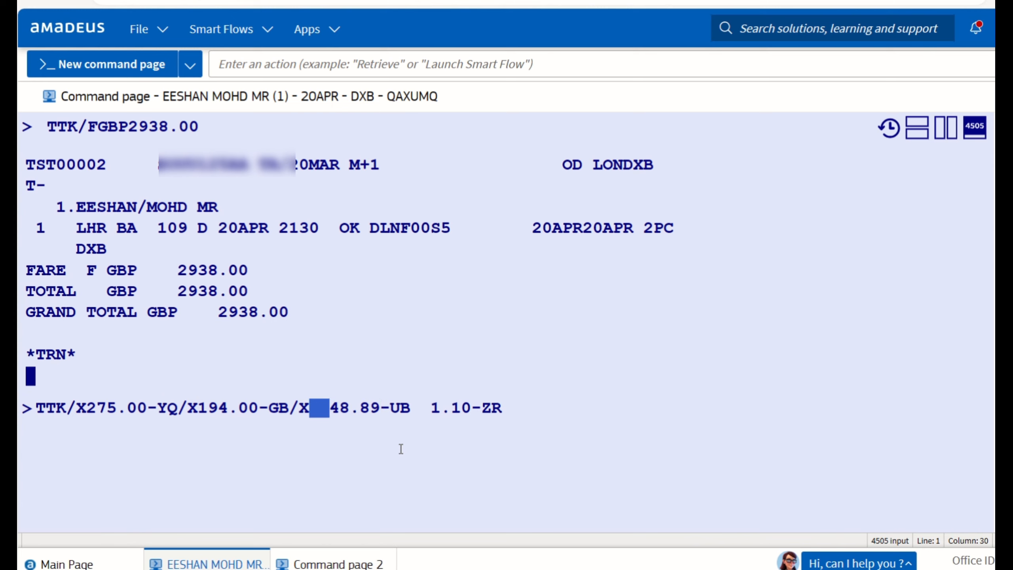
key(Right)
key(Right)
key(Right)
key(Right)
key(Right)
key(Right)
key(Right)
key(Right)
text(/X)
key(shift+Right)
key(shift+Right)
key(Delete)
key(Return)
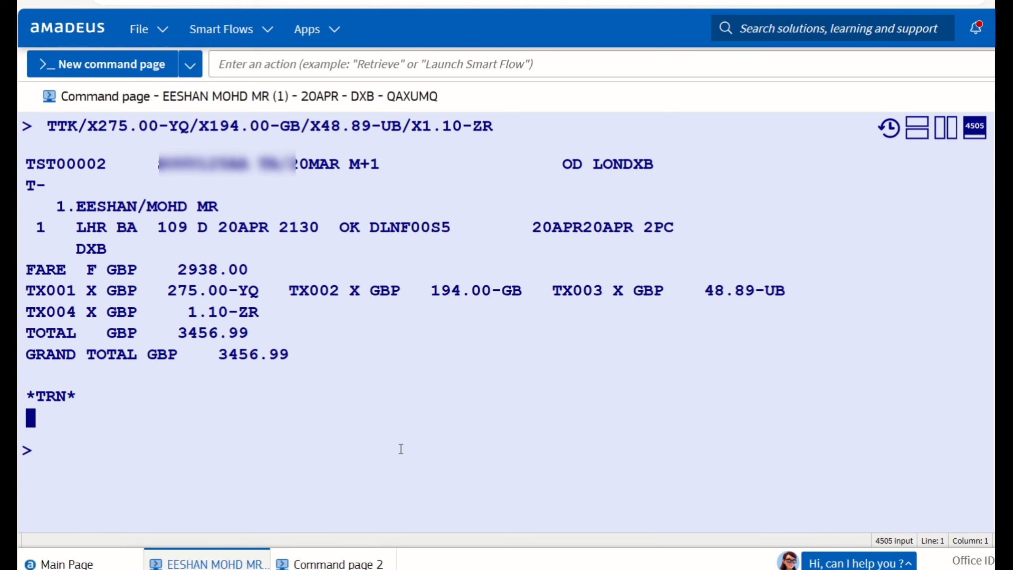
Step: Add the fare calculation line LON BA DXB END to the TST with a TTK/C entry
text(TTK/CL)
key(BackSpace)
text(LON)
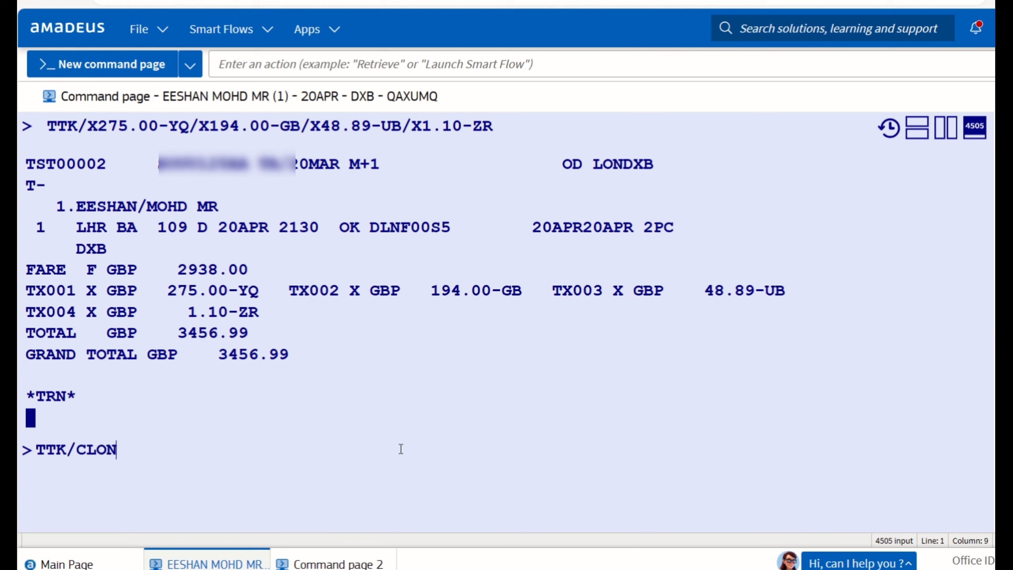
text( B)
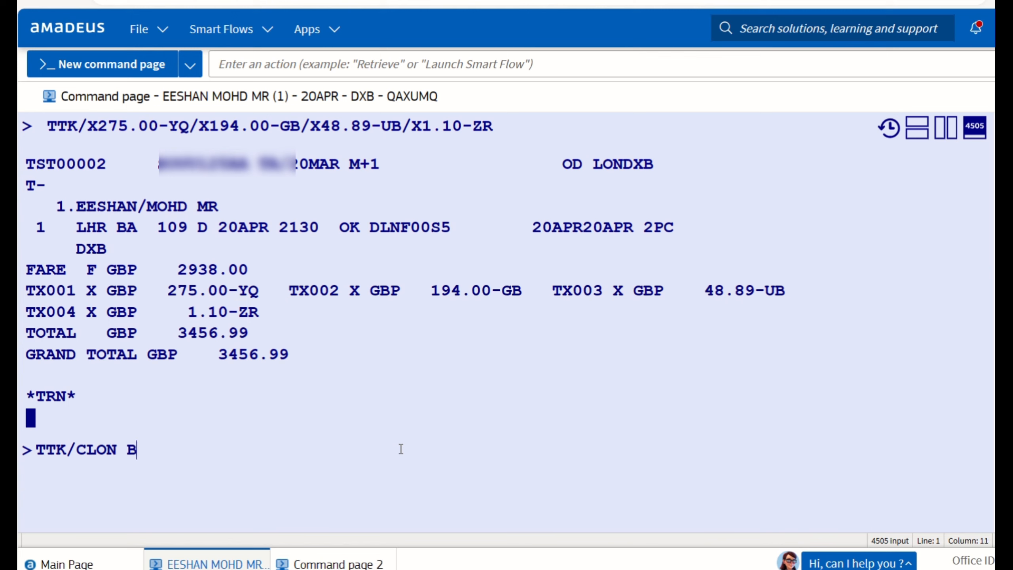
text(A DXB END)
key(Return)
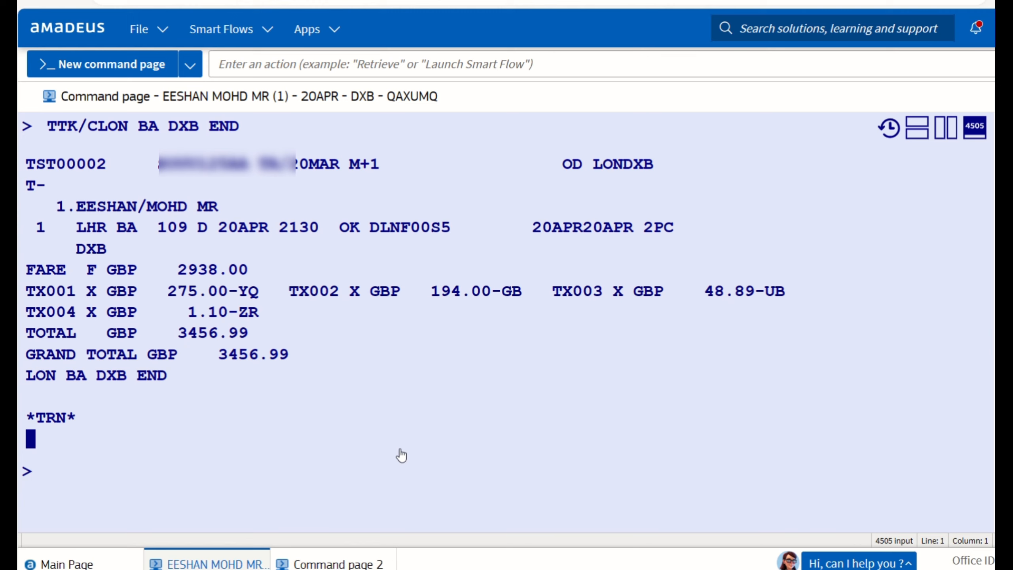
Step: Display the booking's fare elements with RTF, and add the waiver code xyzabc1 from the document as a tour code using FT*
text(RTF)
key(Return)
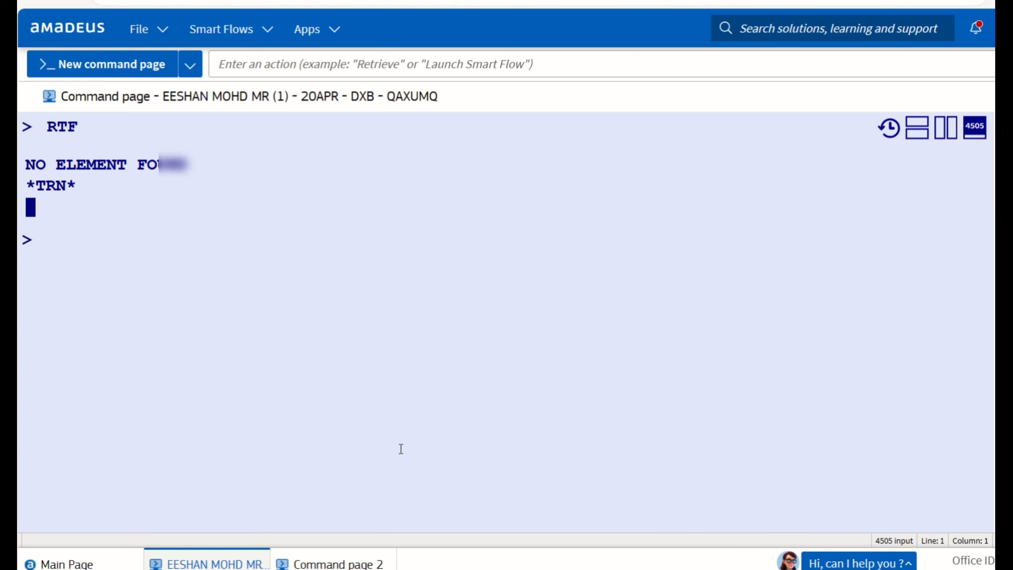
text(FT*)
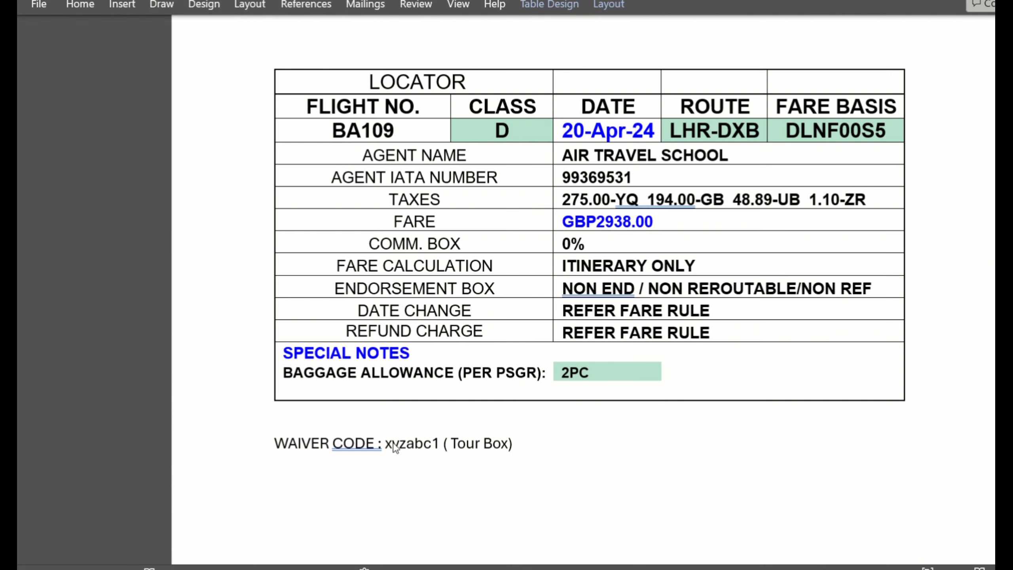
drag(384, 444, 442, 444)
click(399, 448)
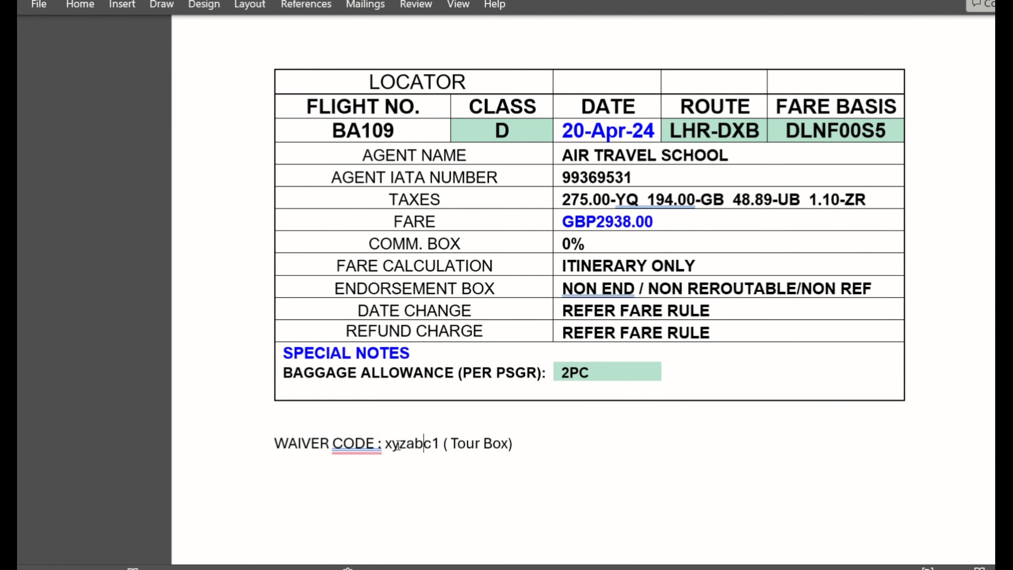
double_click(391, 444)
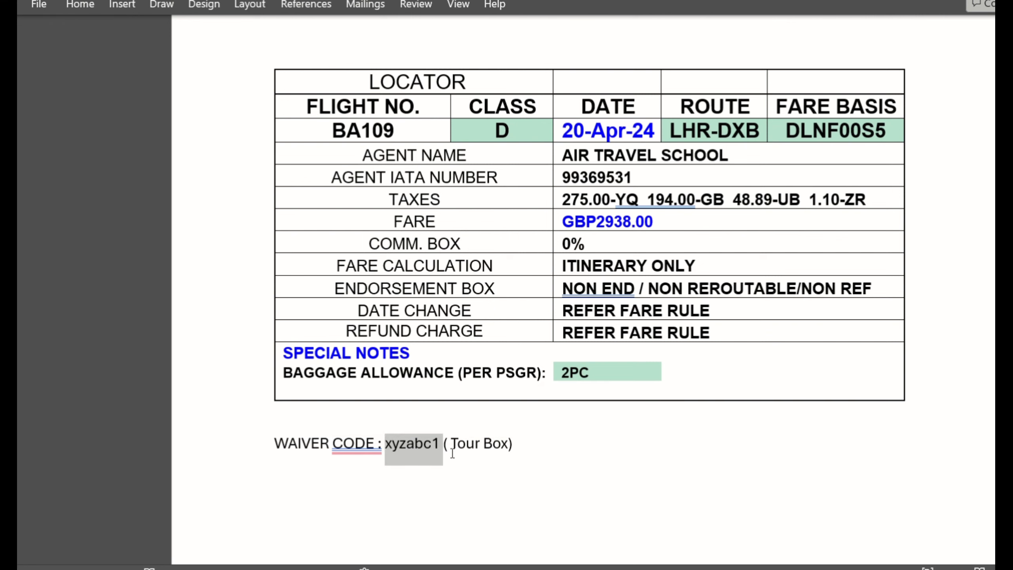
key(ctrl+c)
key(alt+Tab)
key(ctrl+v)
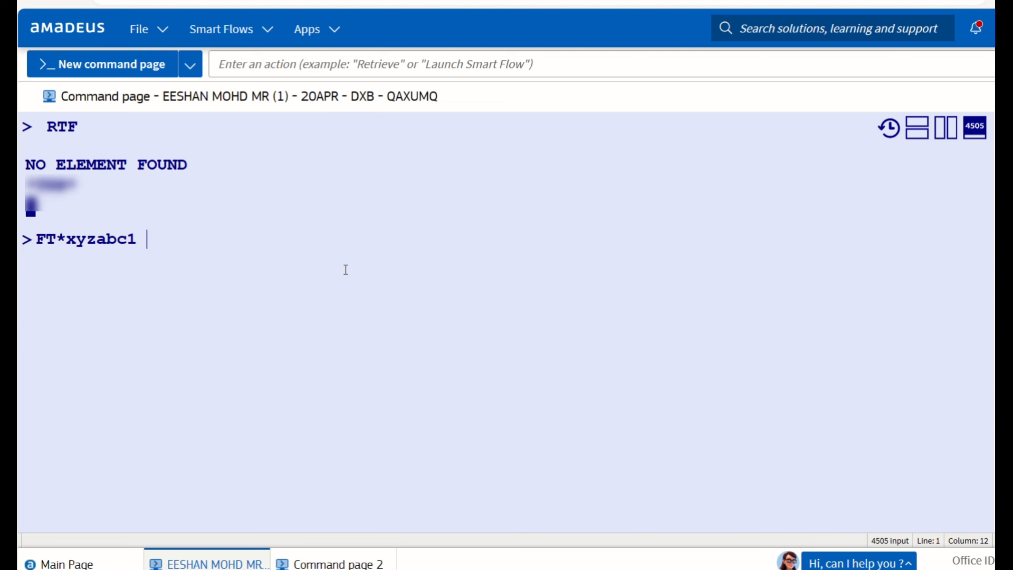
key(Return)
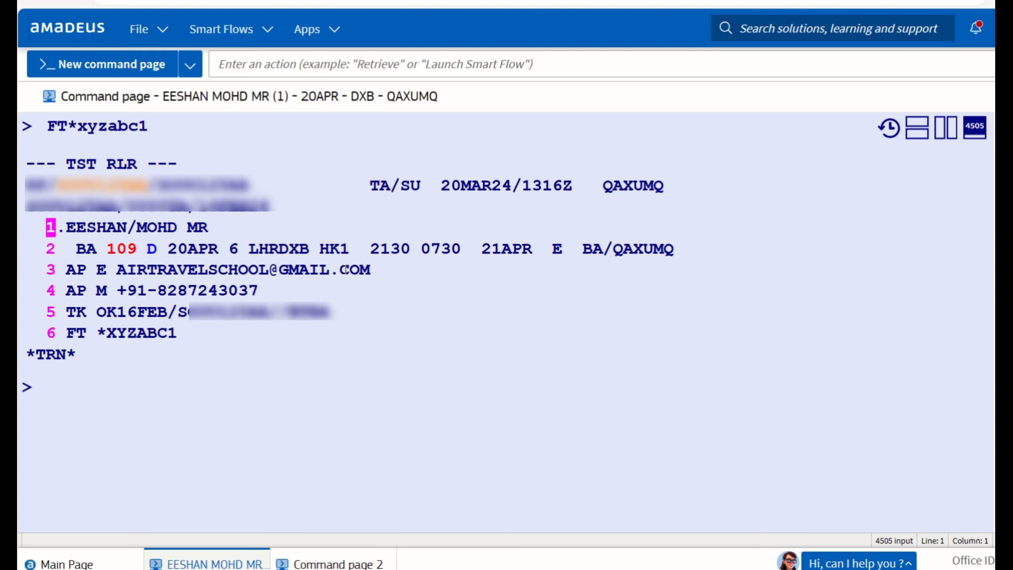
Step: Add BA as validating carrier with FV, and the document's endorsement NON END / NON REROUTABLE/NON REF with an FE entry
text(FVBA)
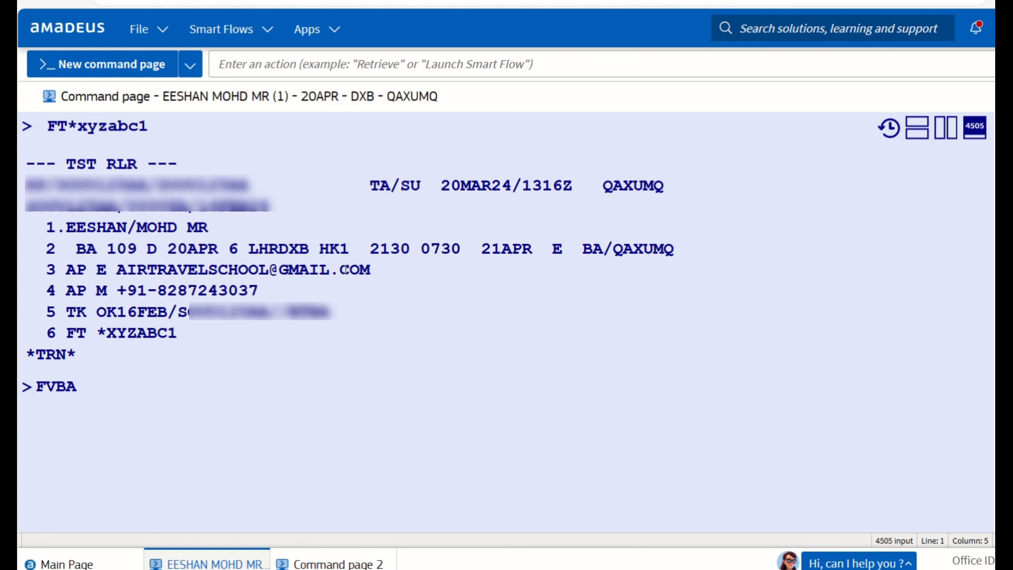
key(Return)
text(FE)
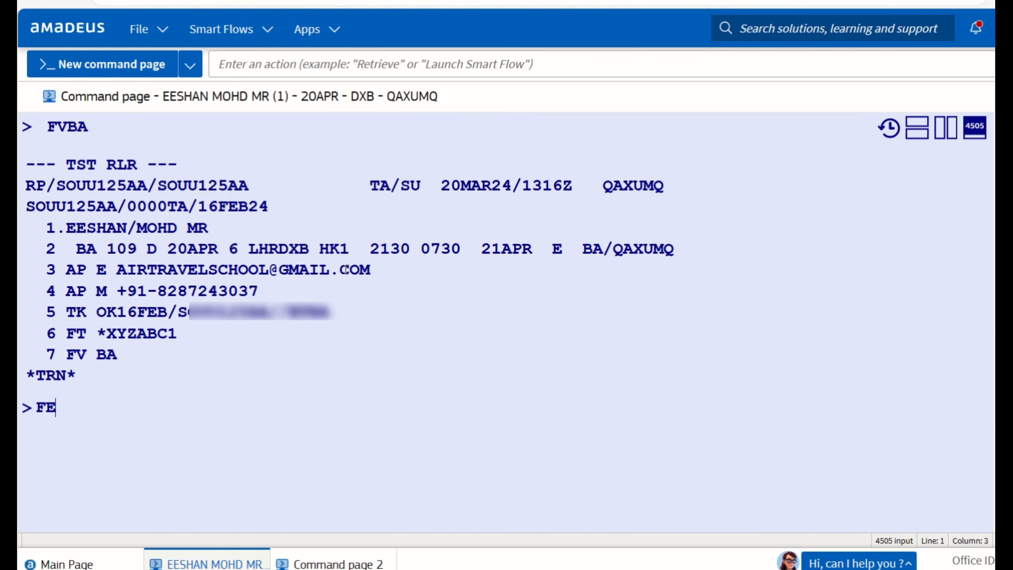
key(alt+Tab)
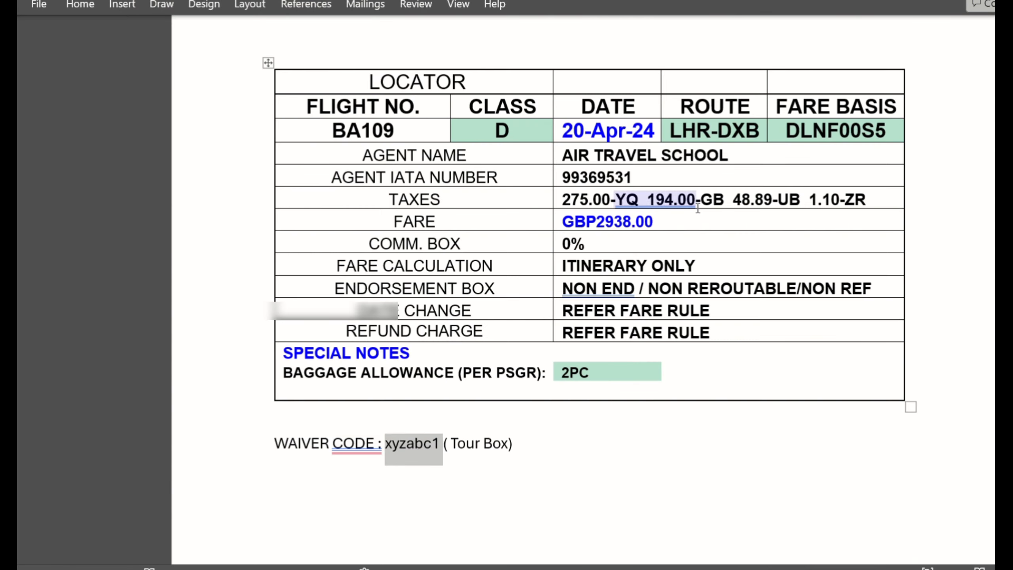
drag(562, 288, 871, 295)
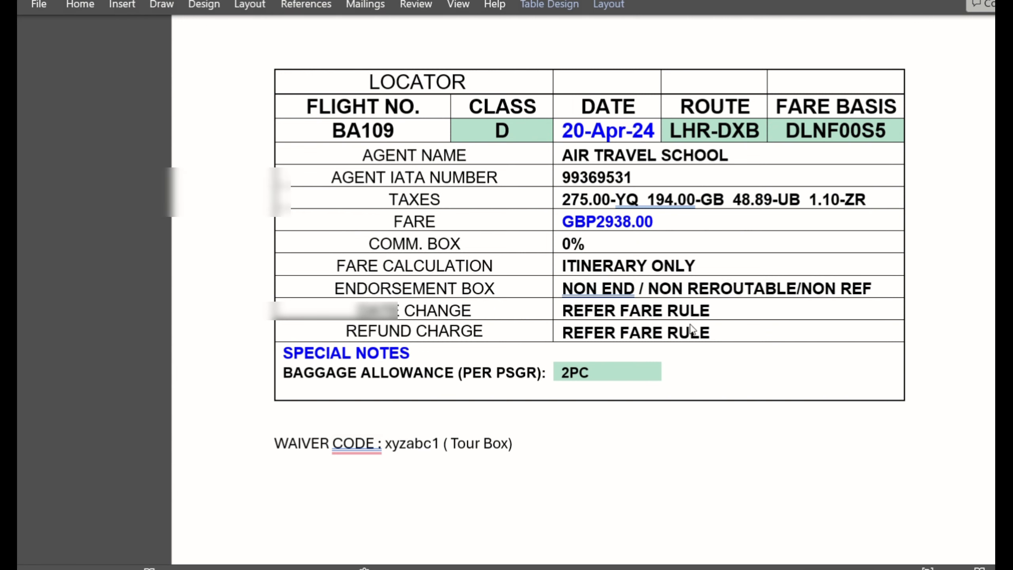
key(alt+Tab)
text(FE)
key(ctrl+v)
key(Return)
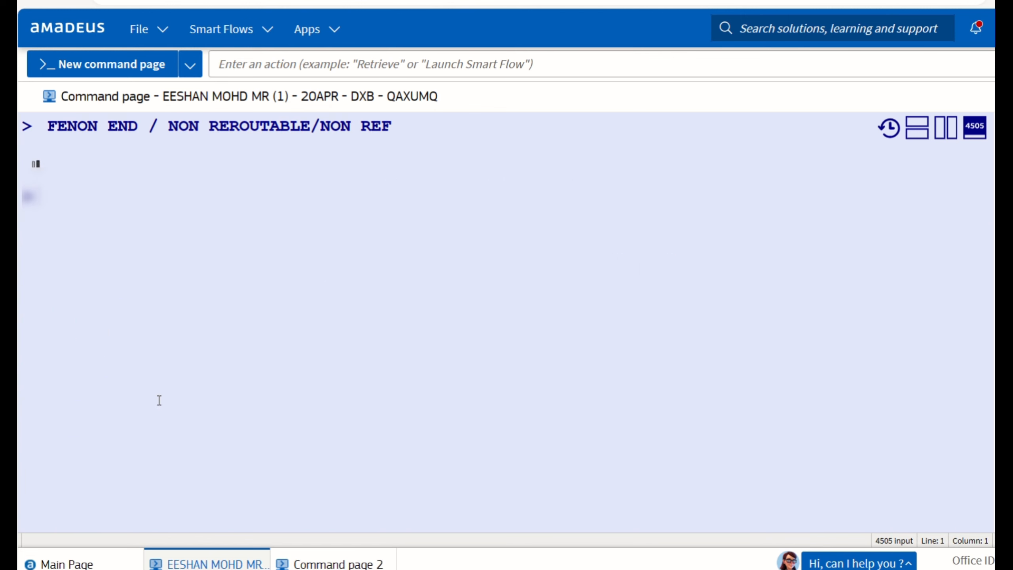
Step: Add cash as the booking's form of payment with an FP entry
text(FP)
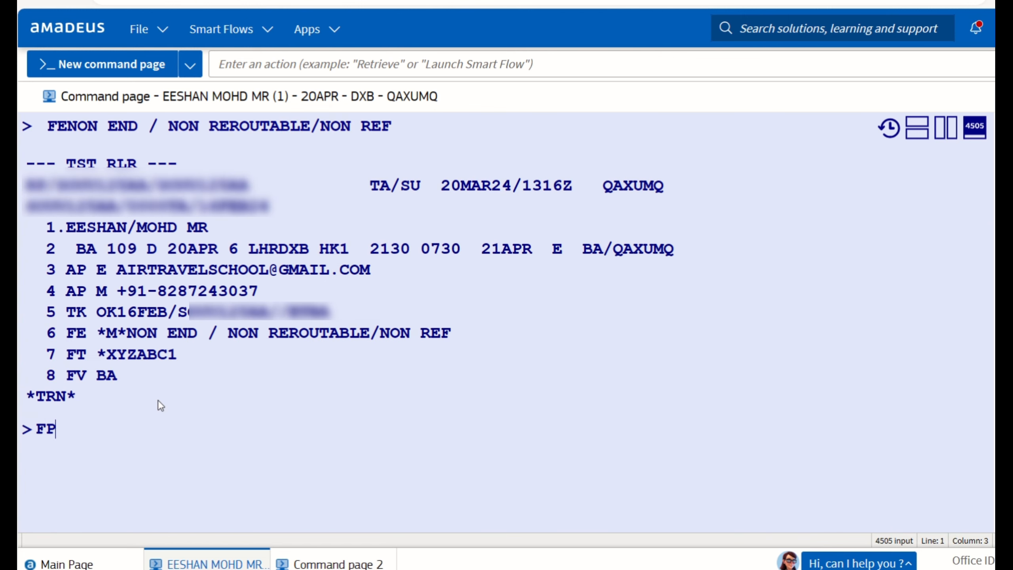
text(CASH)
key(Return)
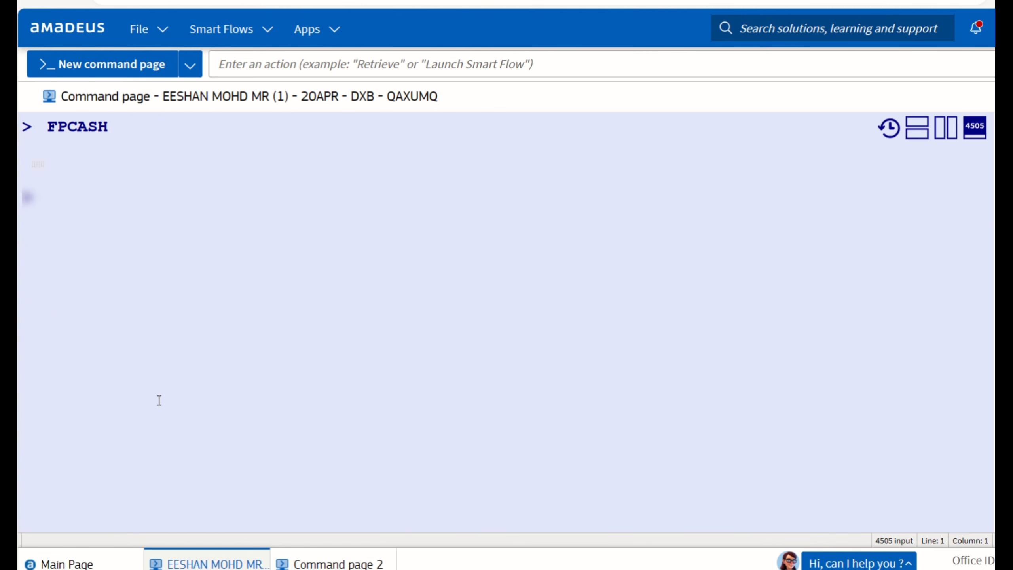
Step: Save and redisplay the booking with received-from S using RFS;ER, and refresh it with IR
text(RFS;ER)
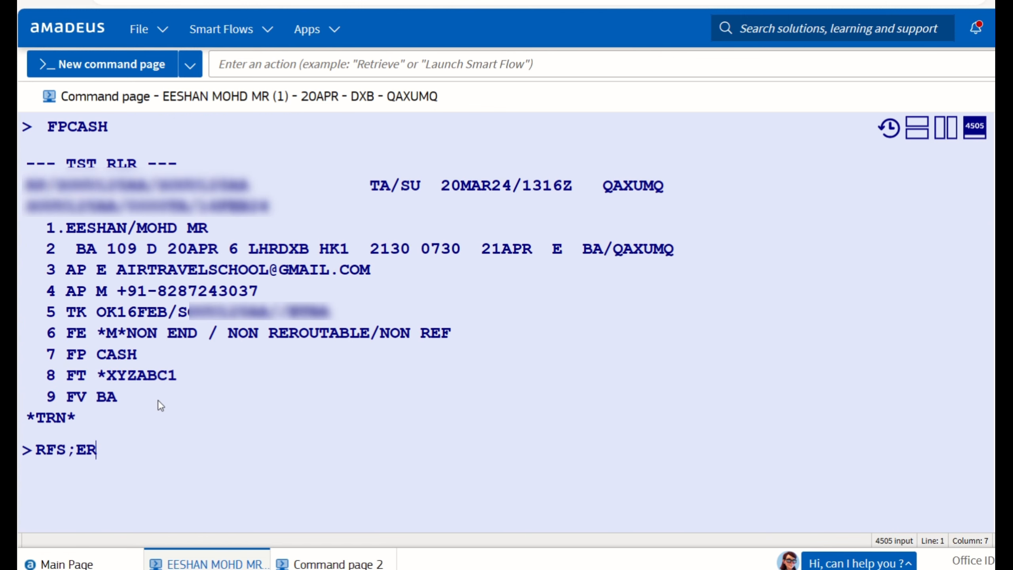
key(Return)
text(IR)
key(Return)
text(IR)
key(Return)
text(TQT)
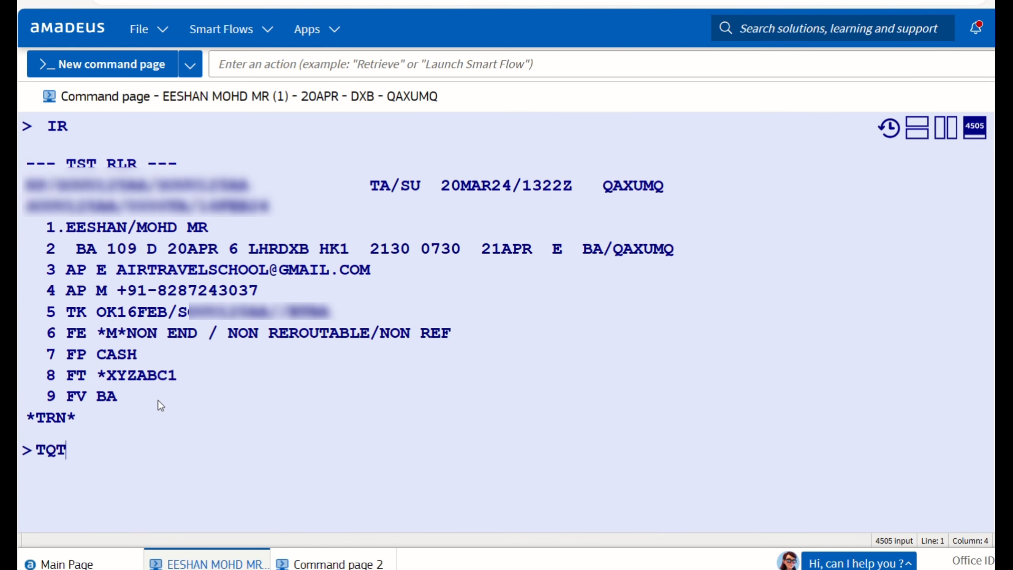
key(BackSpace)
key(BackSpace)
key(BackSpace)
text(TTP/ET/RT)
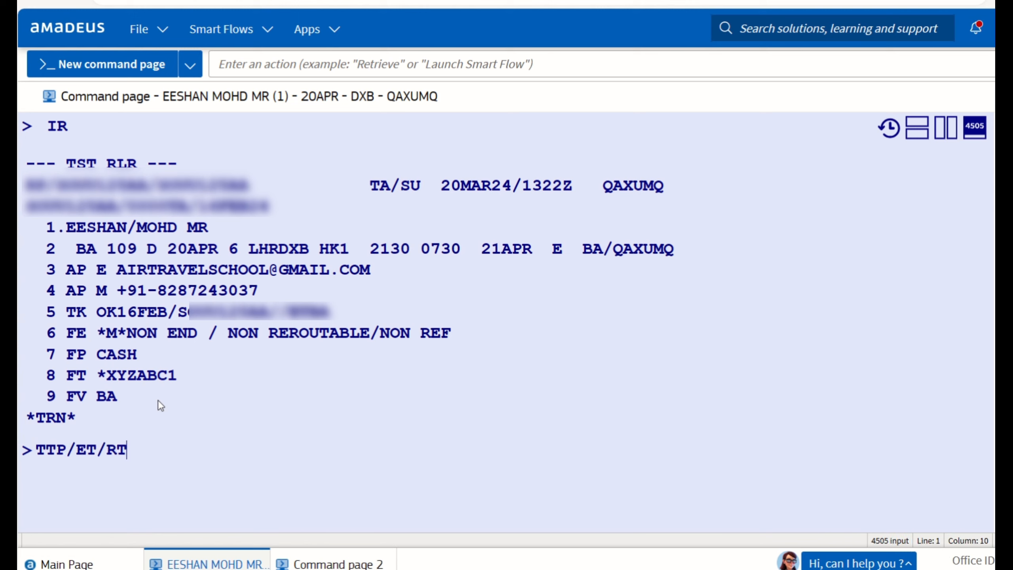
key(BackSpace)
key(BackSpace)
key(BackSpace)
key(BackSpace)
key(BackSpace)
key(BackSpace)
key(BackSpace)
key(BackSpace)
key(BackSpace)
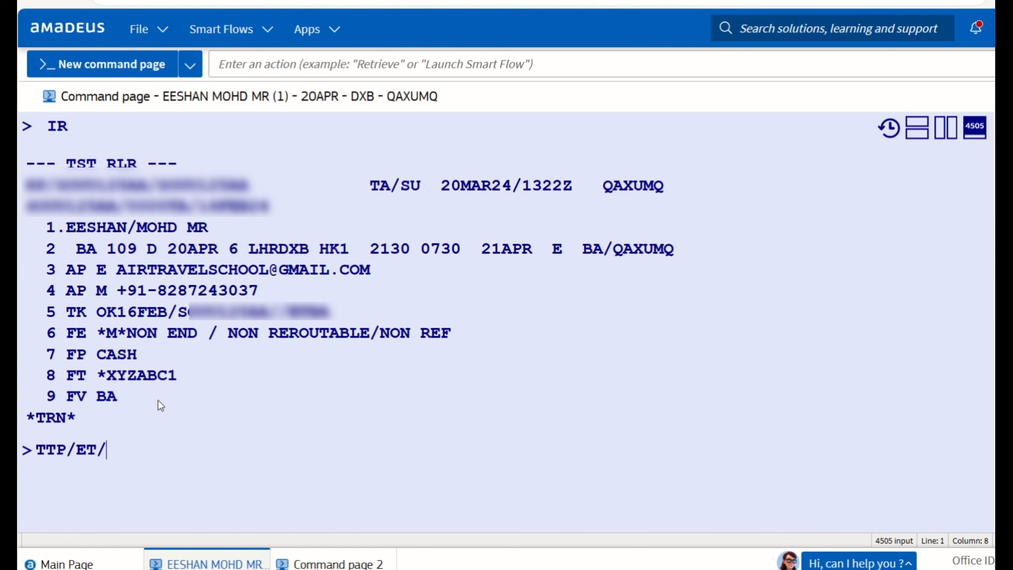
Step: Display the completed TST with TQT and highlight its M+1 pricing indicator
text(TQT)
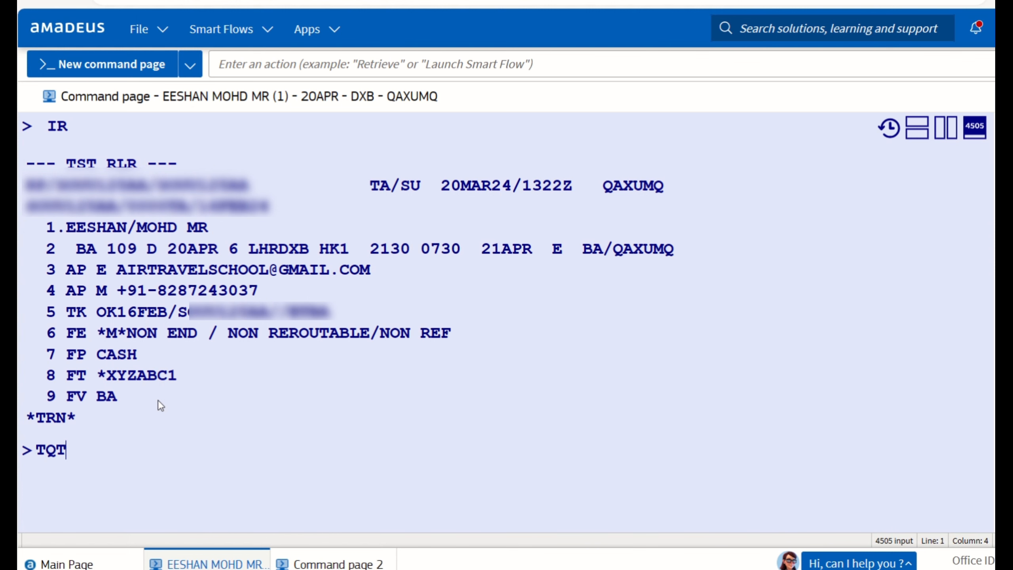
key(Return)
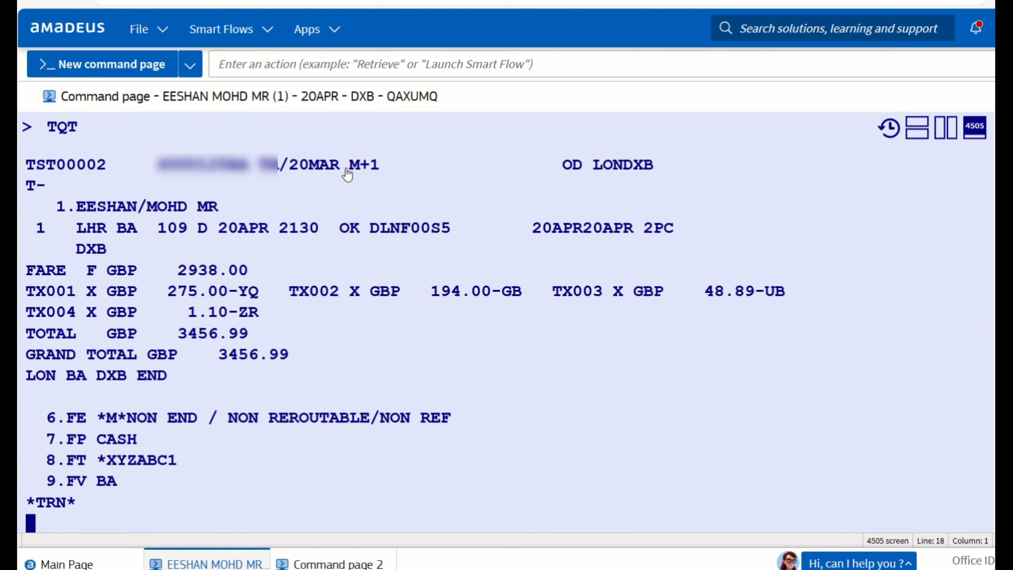
drag(348, 172, 395, 172)
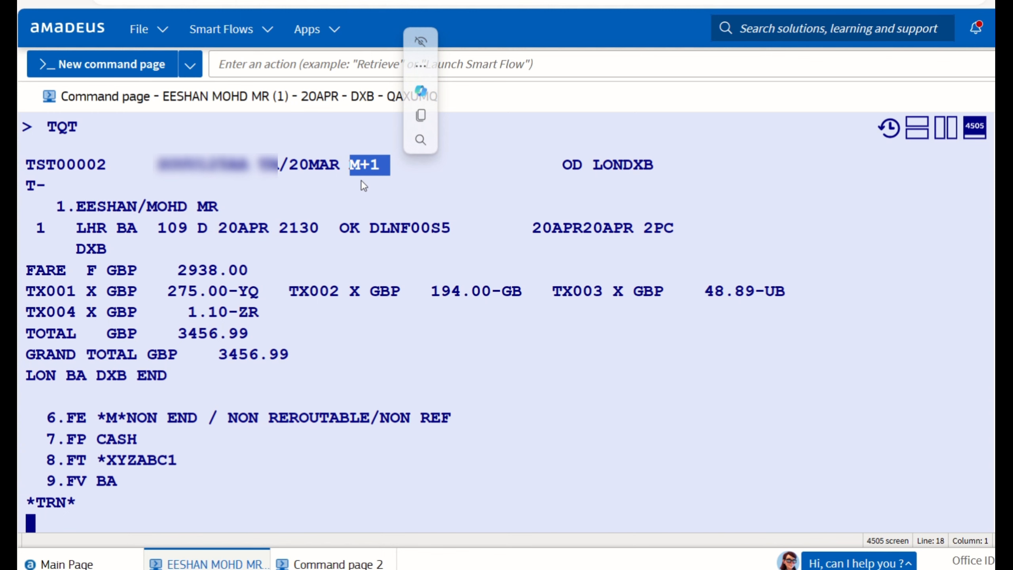
Step: Issue the electronic ticket with TTP/ET/RT and request the booking's ticket number display with RTTN
scroll(18, 355, down, 1)
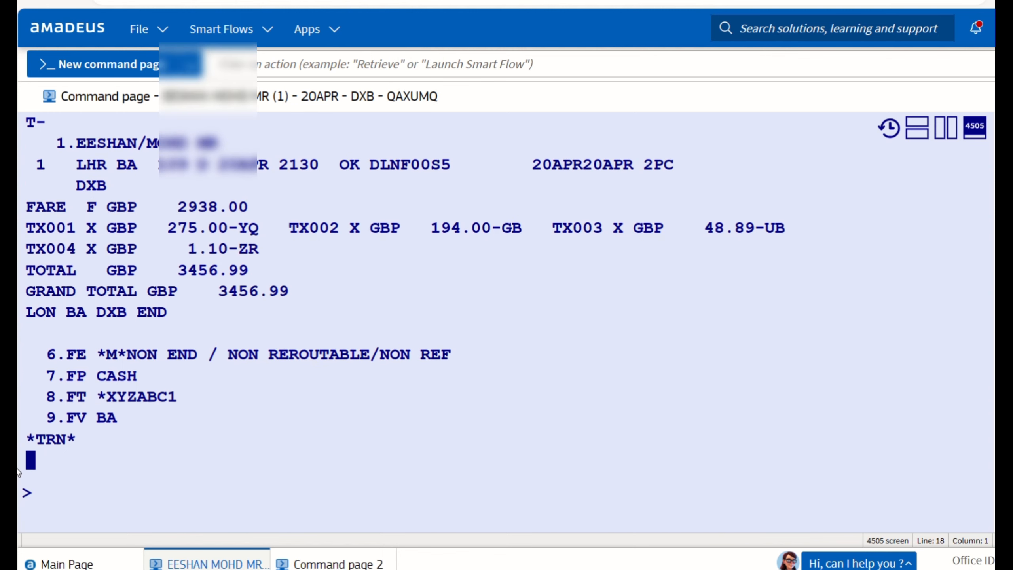
click(51, 486)
text(TTP)
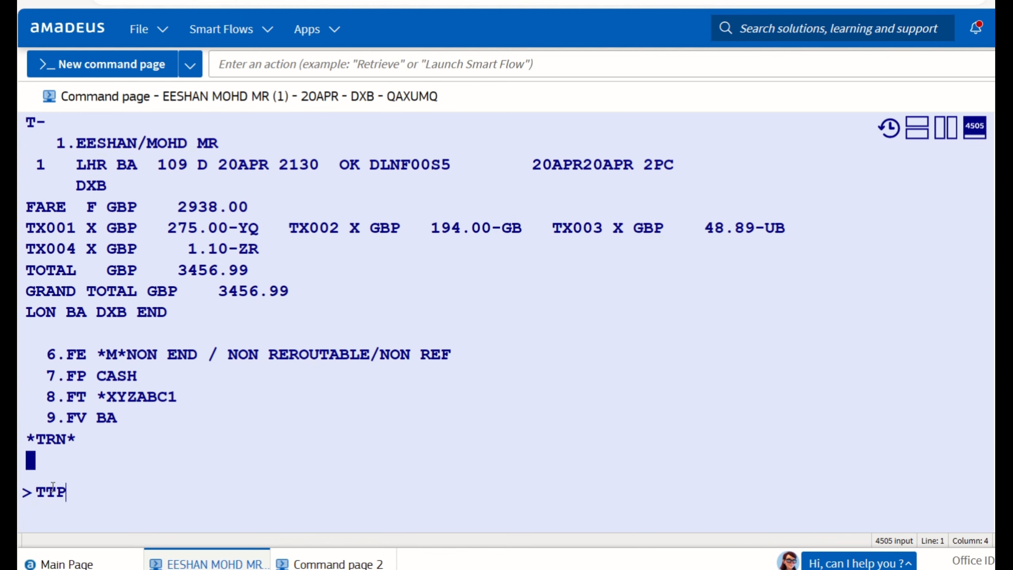
text(/ET/RT)
key(Return)
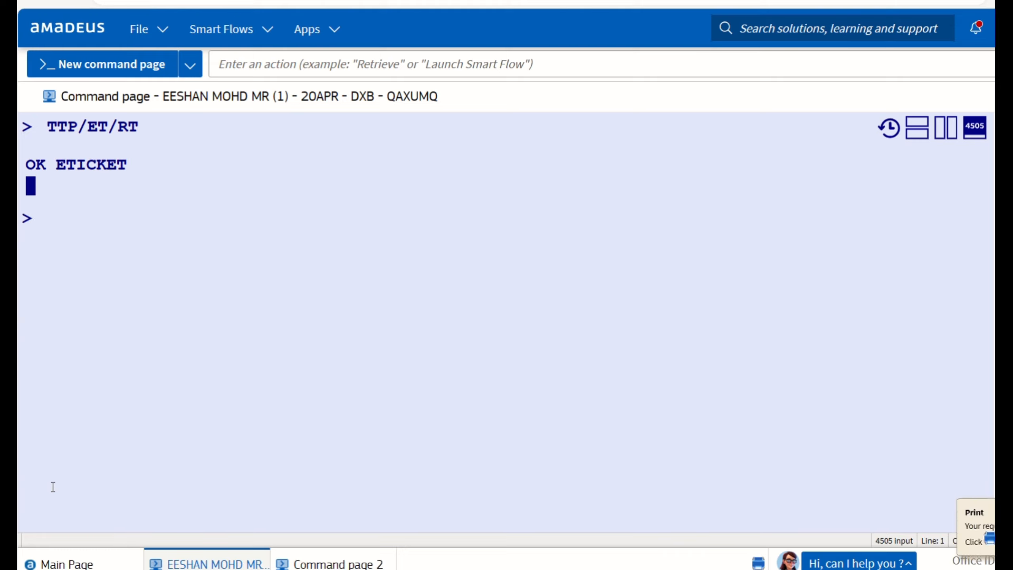
text(RTTN)
key(Return)
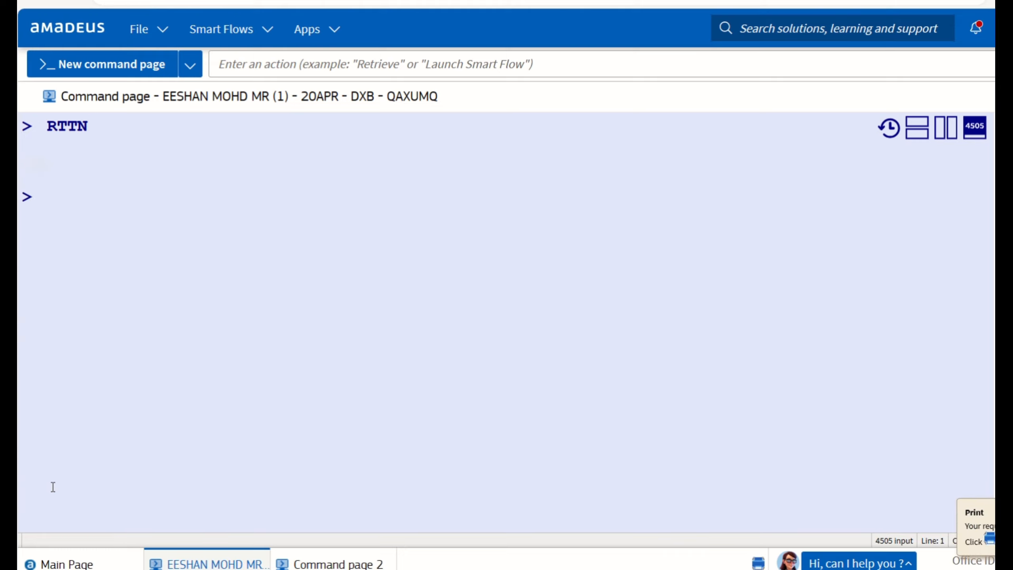